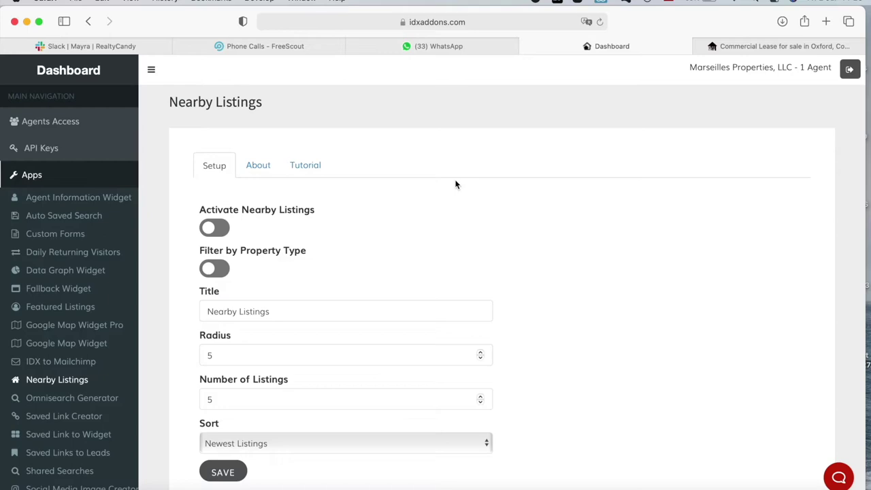
- Move from the Nearby Listings About tab to the Tutorial's 'How does it look?' preview
scroll(456, 185, "down", 3)
scroll(455, 184, "up", 3)
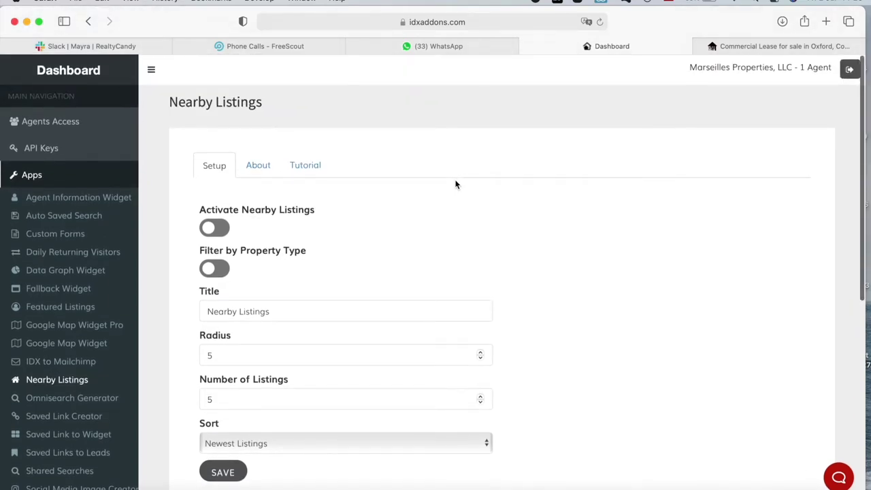
left_click(259, 165)
left_click(305, 165)
scroll(372, 249, "down", 2)
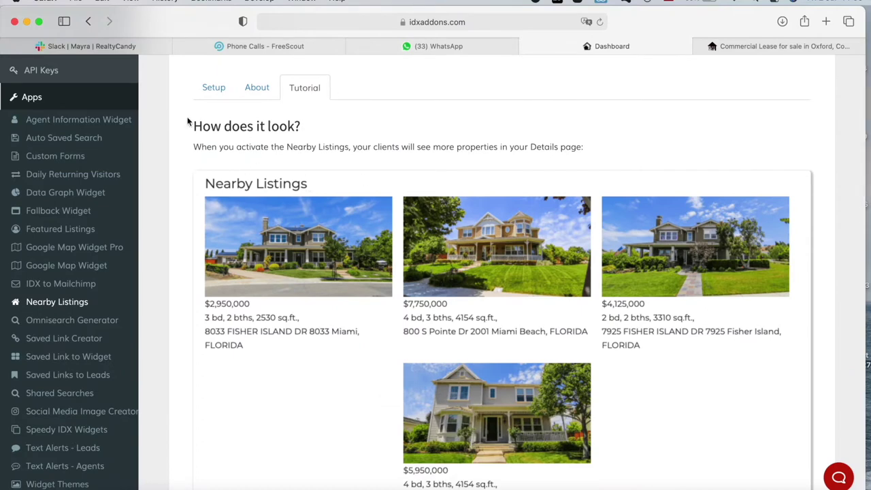
scroll(548, 143, "down", 2)
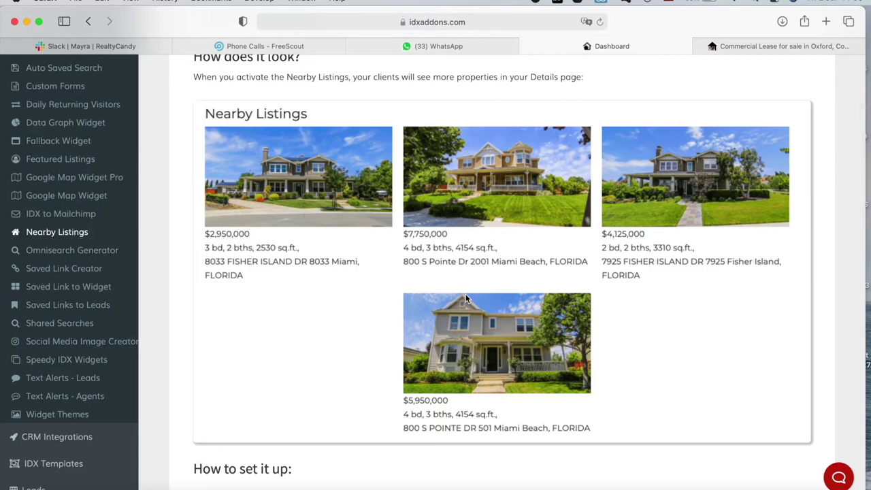
scroll(466, 298, "down", 15)
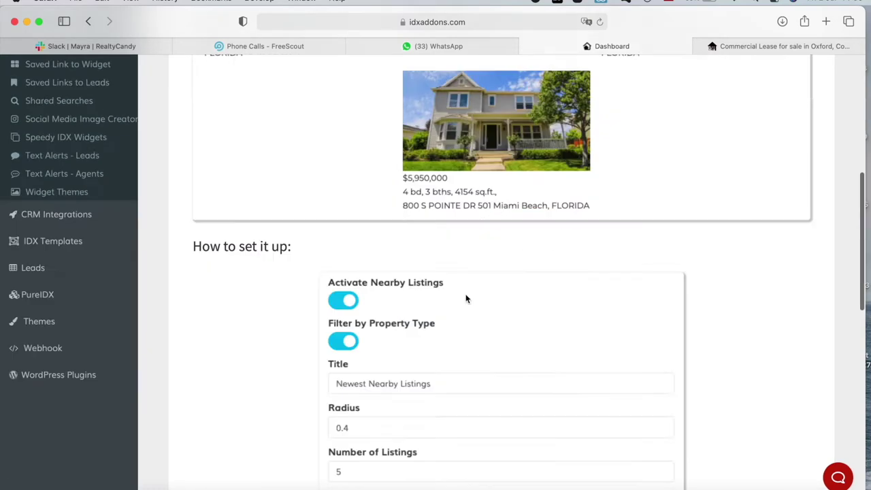
scroll(452, 281, "up", 20)
scroll(451, 280, "down", 2)
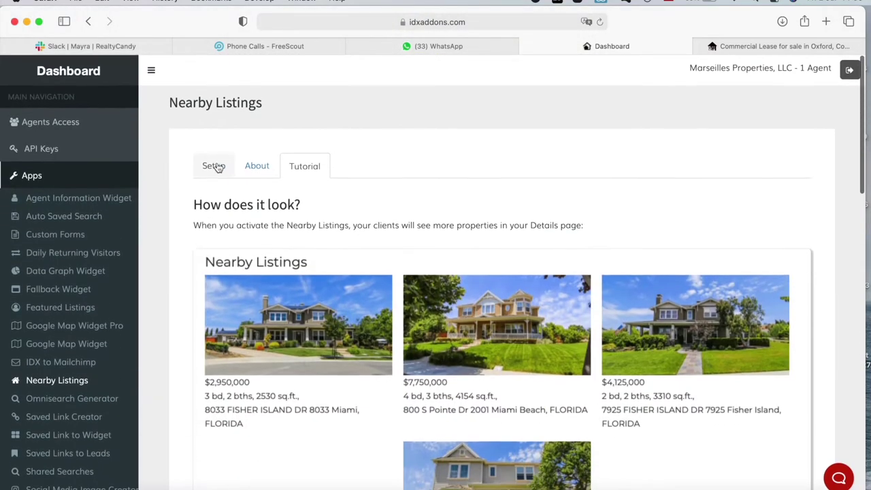
left_click(214, 165)
- Review the Nearby Listings Title, Radius and Number of Listings fields without changing them
scroll(301, 234, "down", 2)
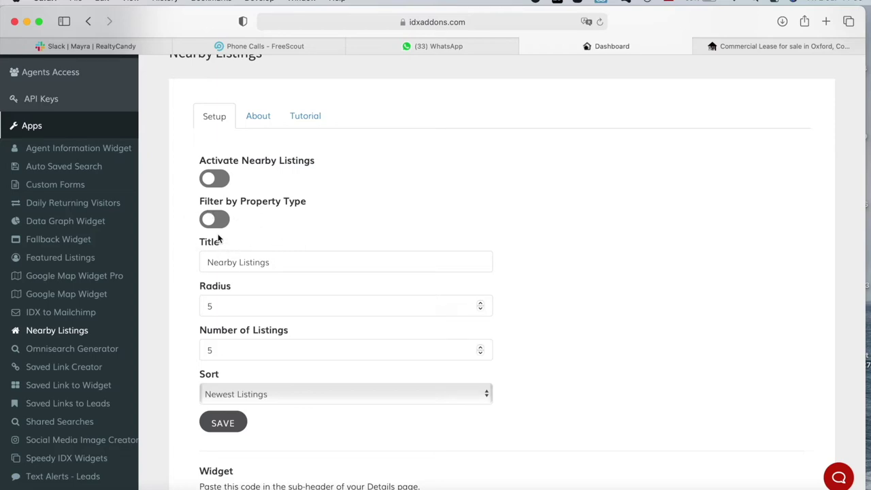
left_click(293, 262)
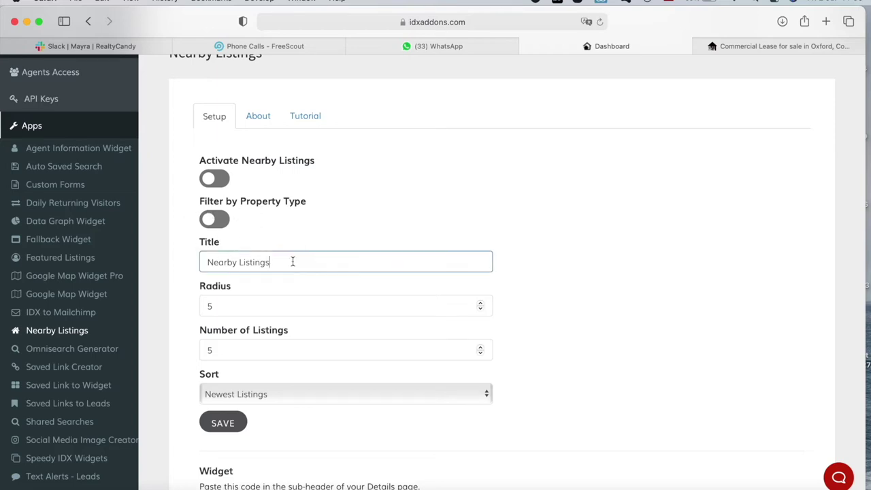
left_click(231, 305)
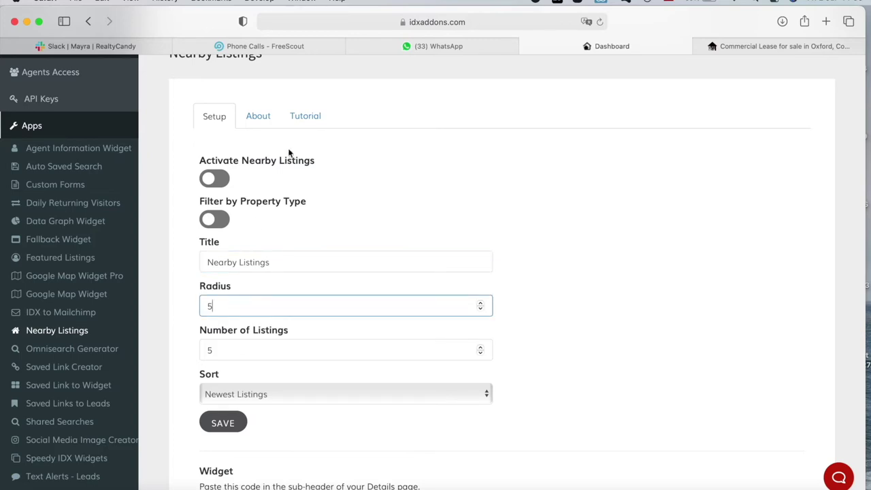
left_click(240, 351)
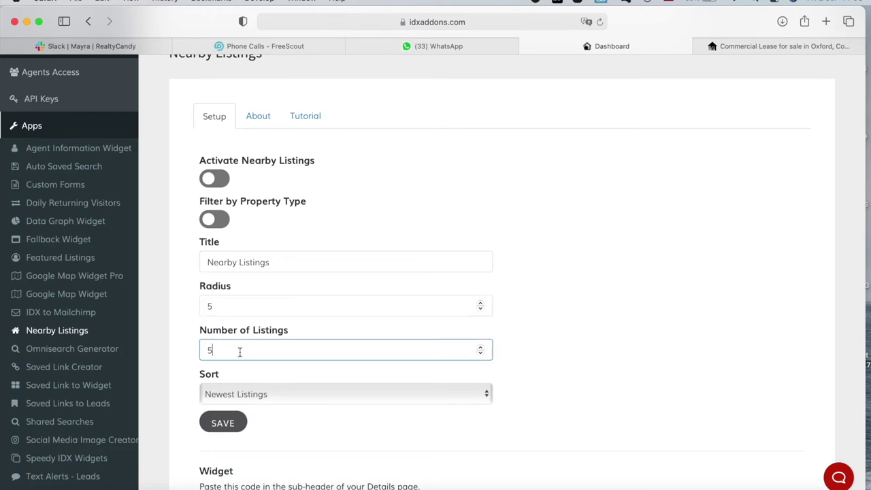
scroll(323, 167, "up", 1)
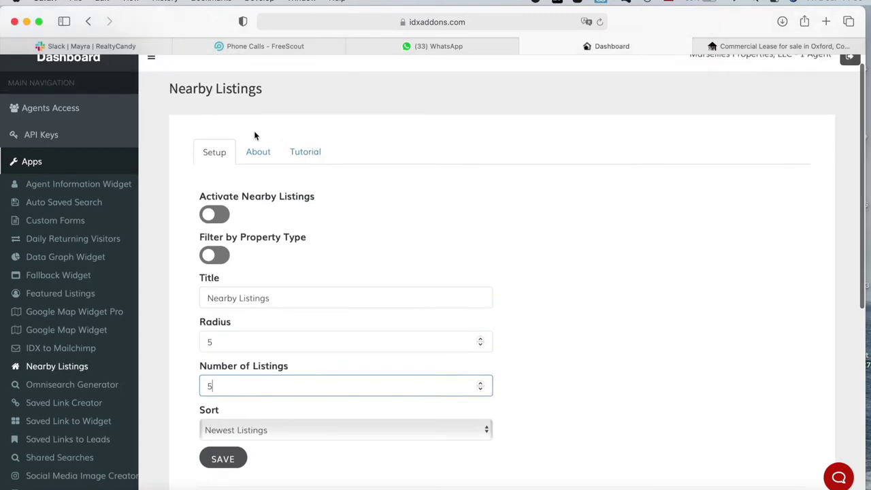
scroll(254, 135, "down", 3)
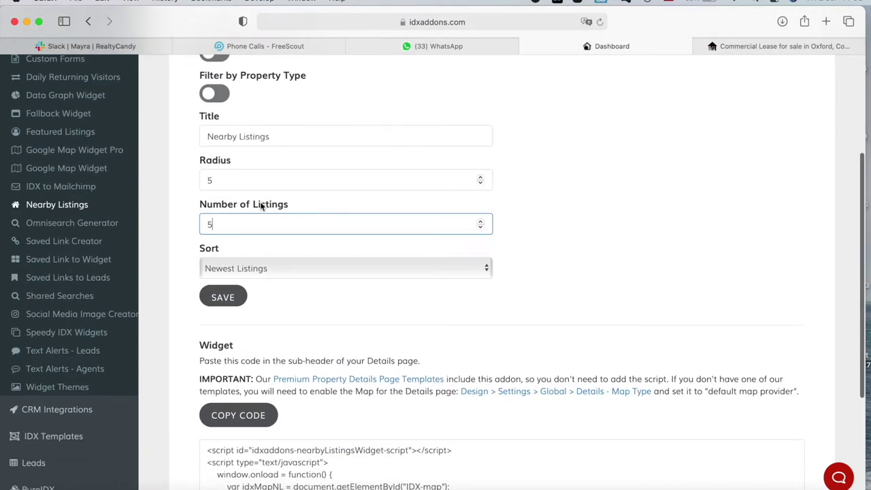
- Keep Newest Listings as the sort order and scroll to the Widget script's map-type note
left_click(254, 269)
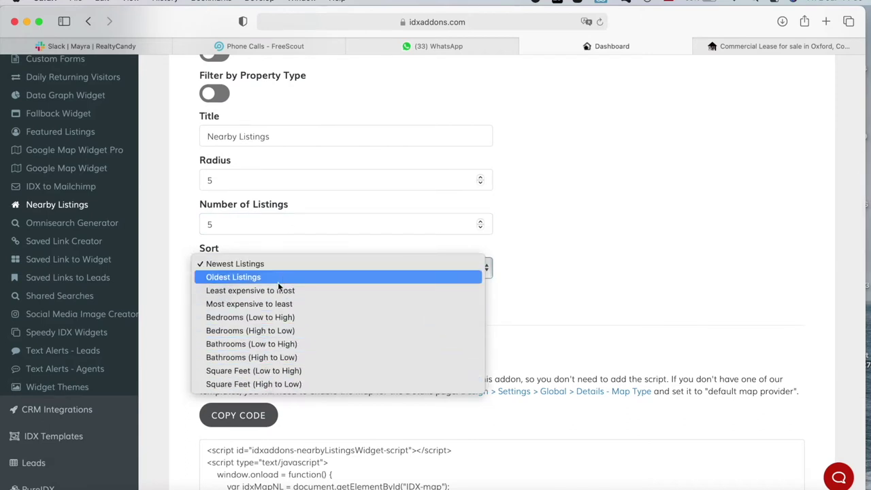
left_click(617, 239)
scroll(617, 241, "down", 5)
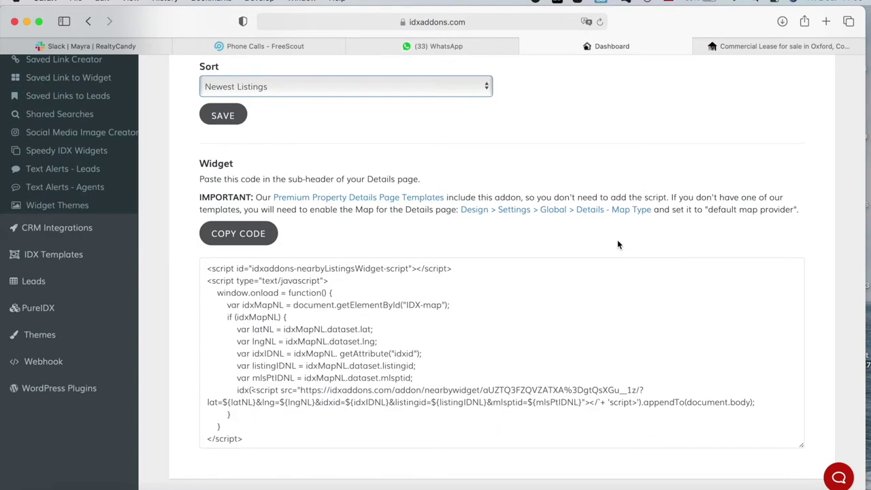
scroll(617, 243, "up", 10)
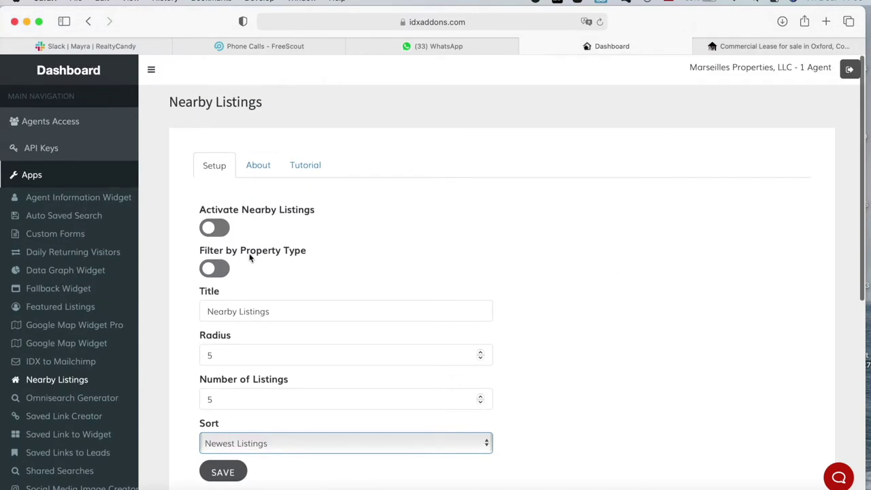
scroll(647, 311, "down", 8)
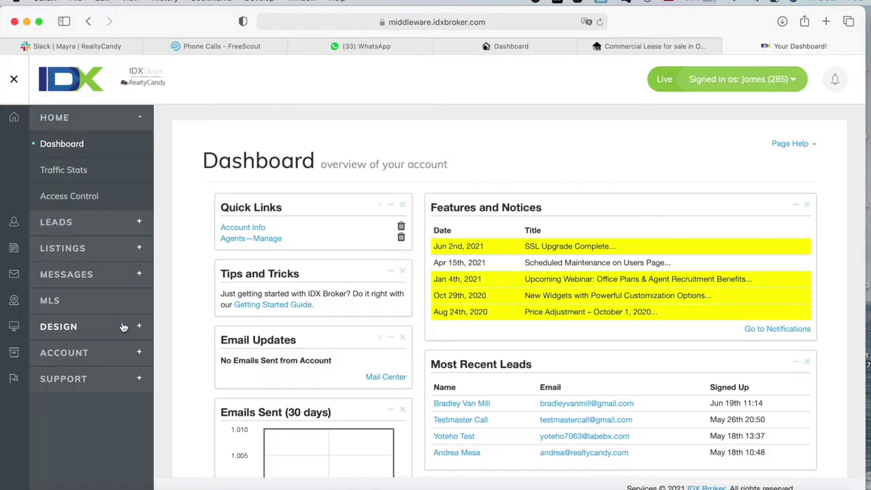
- In IDX Broker Global Preferences, keep the Details page map type as Default Map Provider
left_click(123, 327)
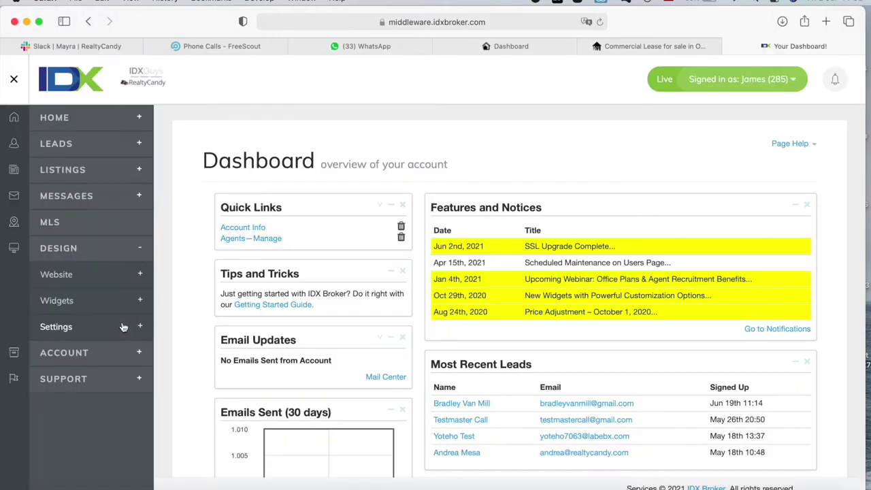
left_click(98, 329)
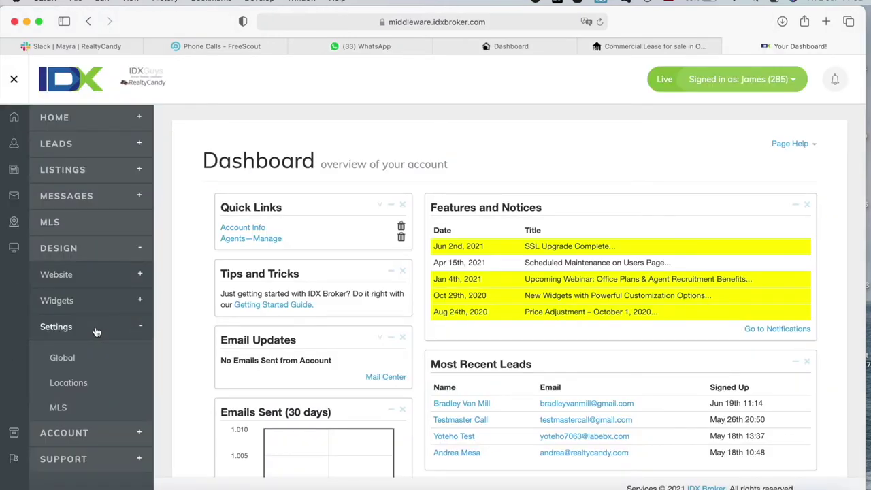
left_click(62, 357)
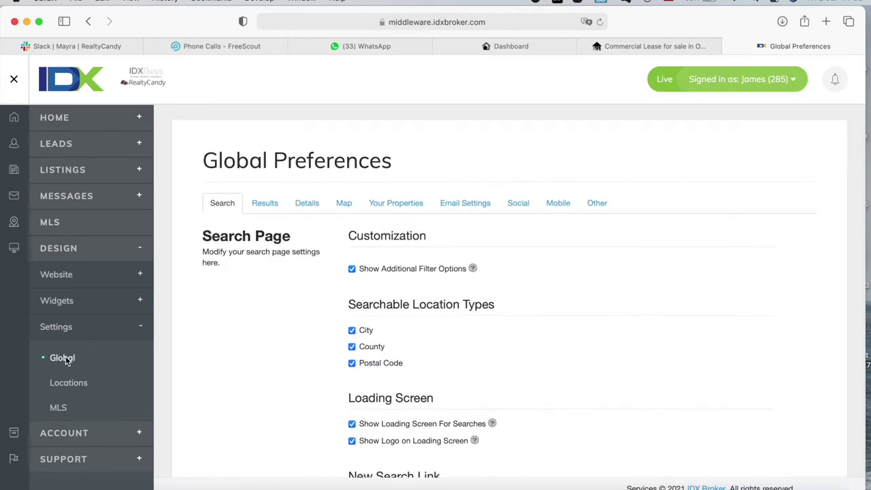
left_click(307, 202)
scroll(307, 208, "down", 2)
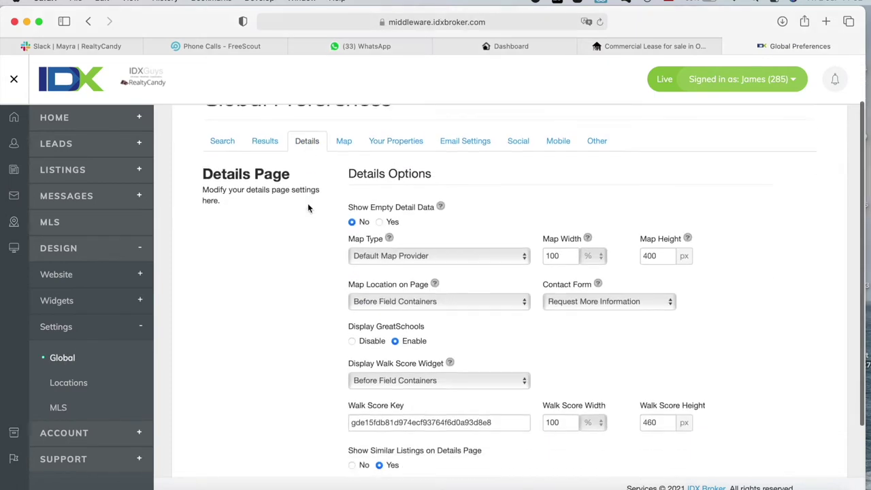
left_click(379, 255)
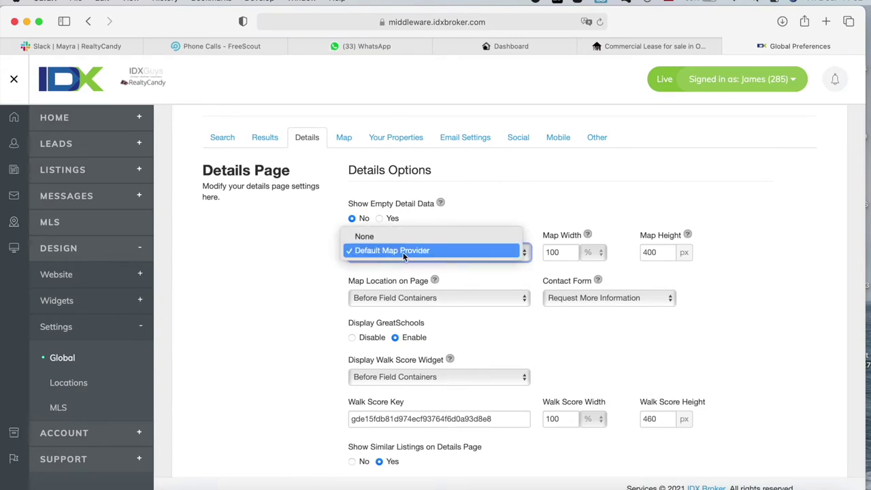
left_click(520, 200)
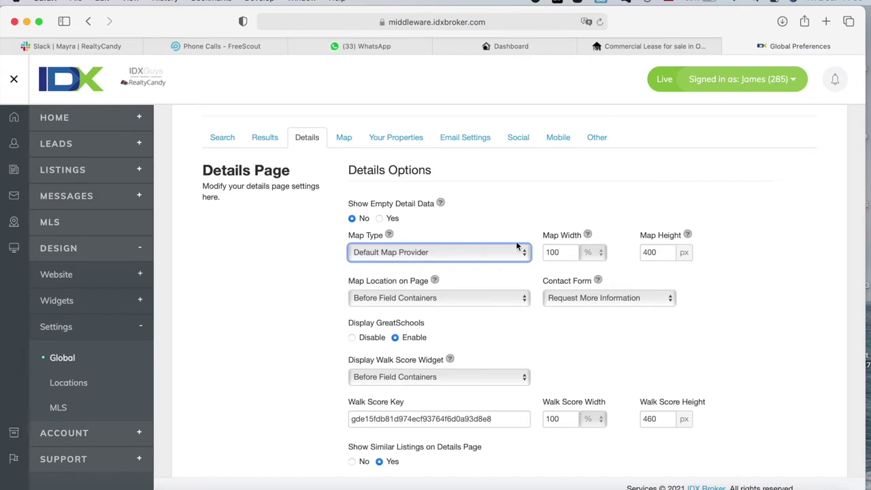
- Copy the Nearby Listings widget code from the IDX Addons page
left_click(681, 43)
left_click(499, 45)
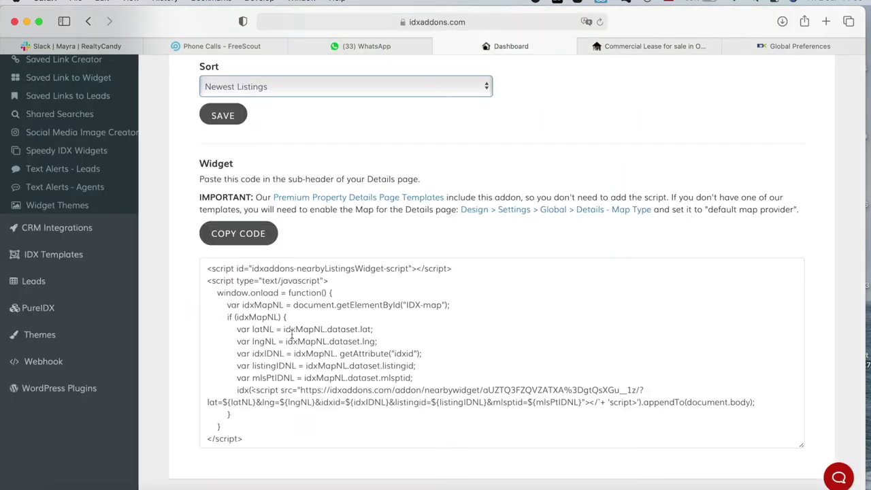
left_click(251, 234)
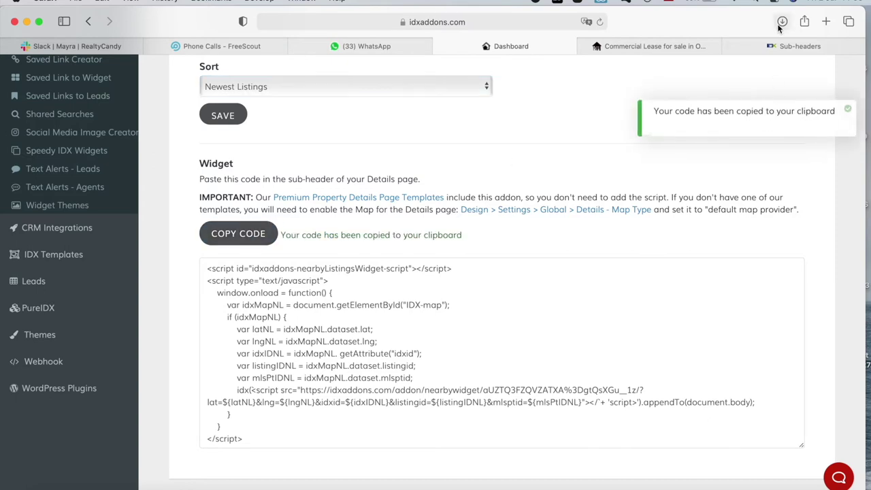
left_click(775, 45)
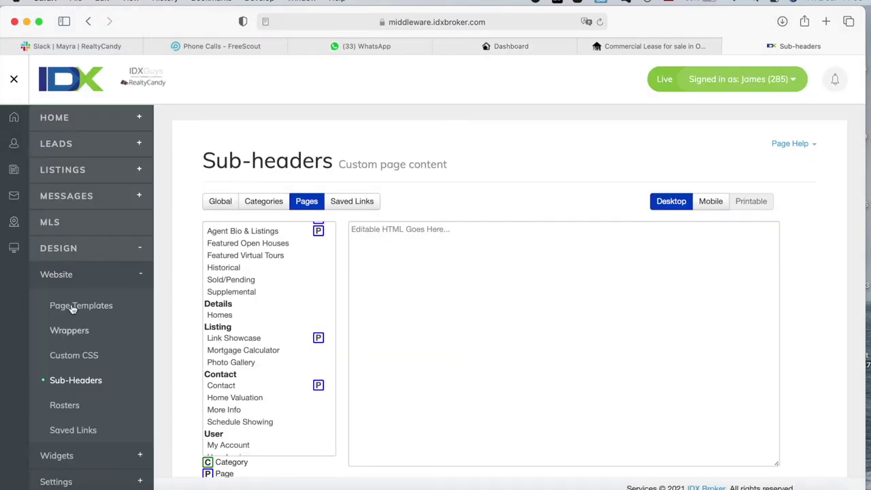
- Open the Details 'Homes' page from the Sub-headers page list and start editing its empty HTML
left_click(78, 381)
left_click(313, 202)
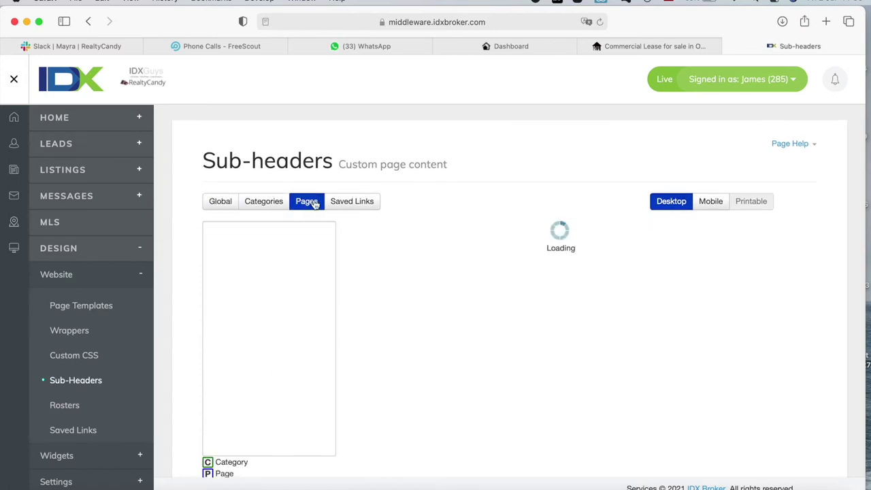
scroll(284, 354, "down", 5)
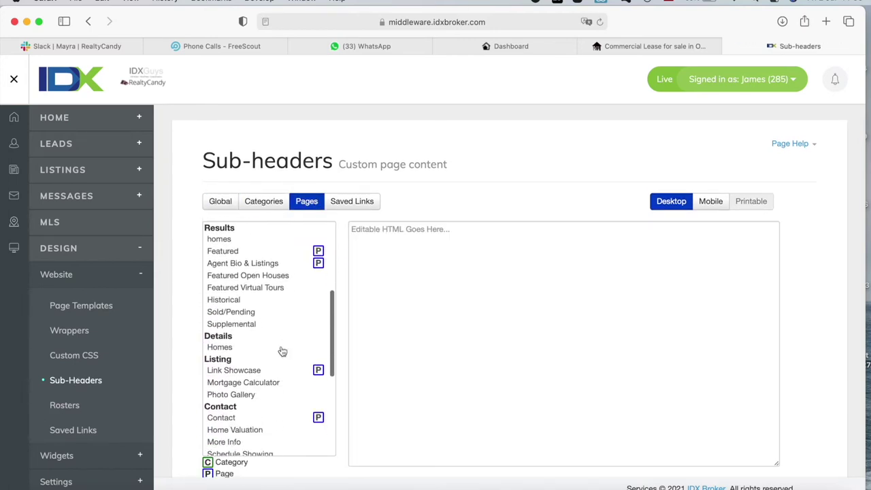
left_click(224, 347)
scroll(443, 313, "down", 3)
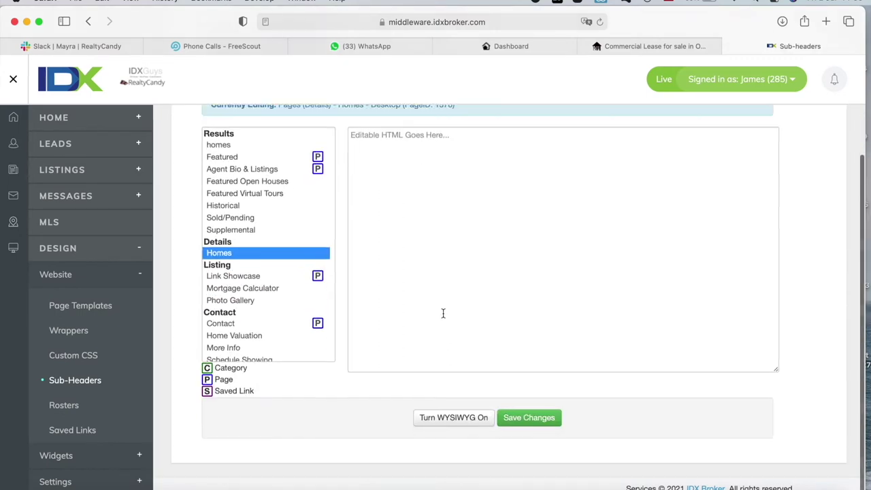
left_click(488, 242)
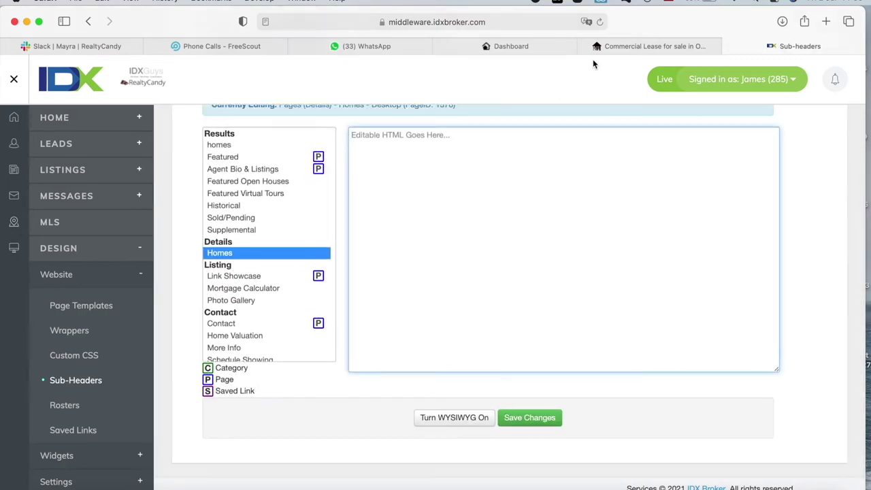
- Return to the top of the IDX Addons Nearby Listings Setup page, still inactive
left_click(526, 46)
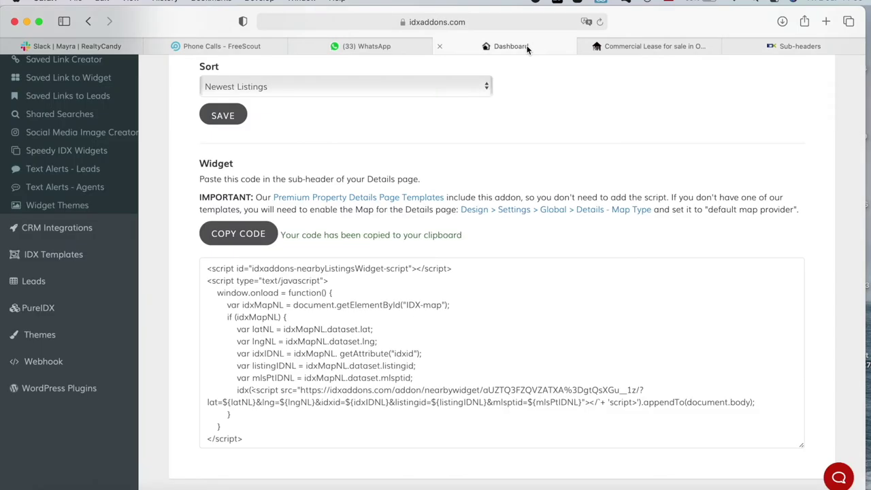
scroll(517, 84, "up", 10)
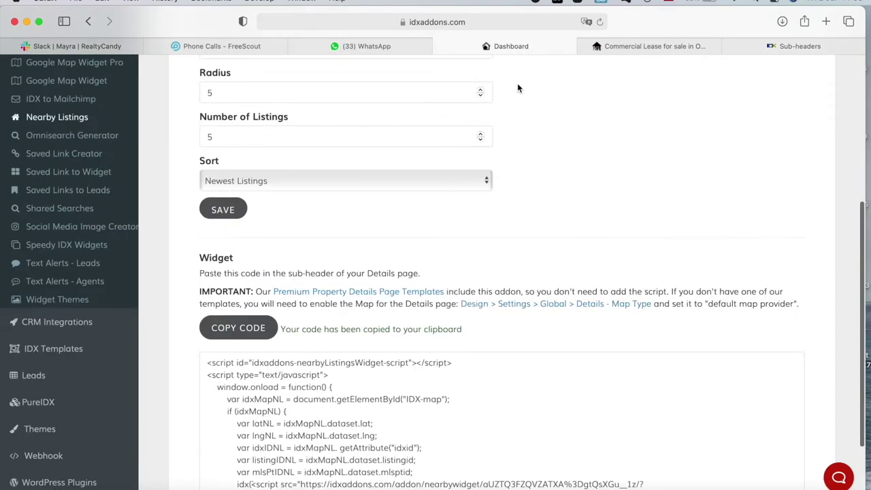
scroll(428, 126, "down", 10)
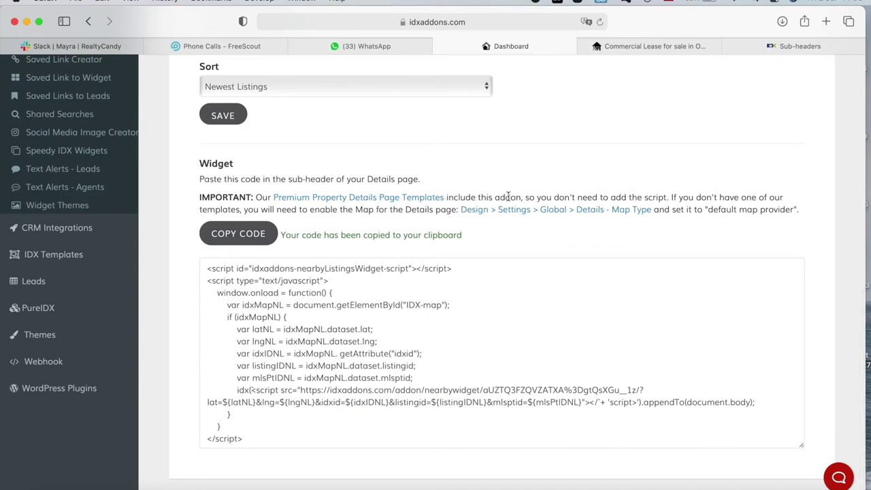
scroll(508, 197, "up", 10)
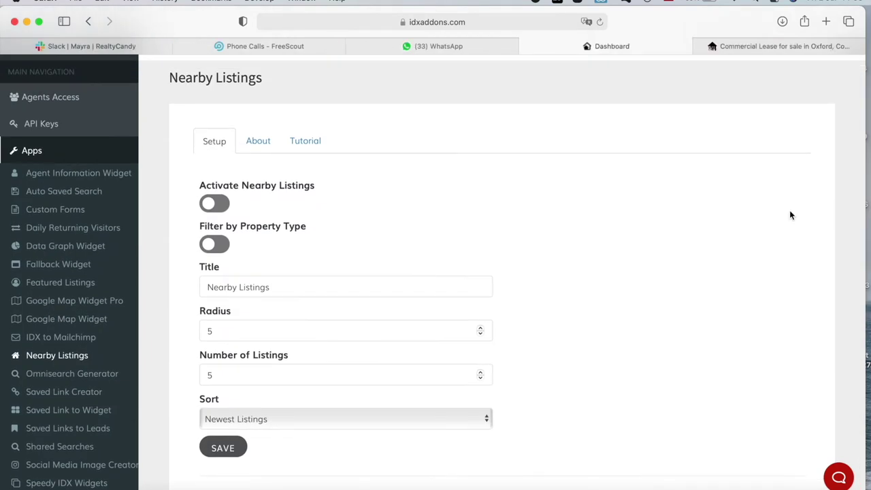
scroll(769, 136, "up", 2)
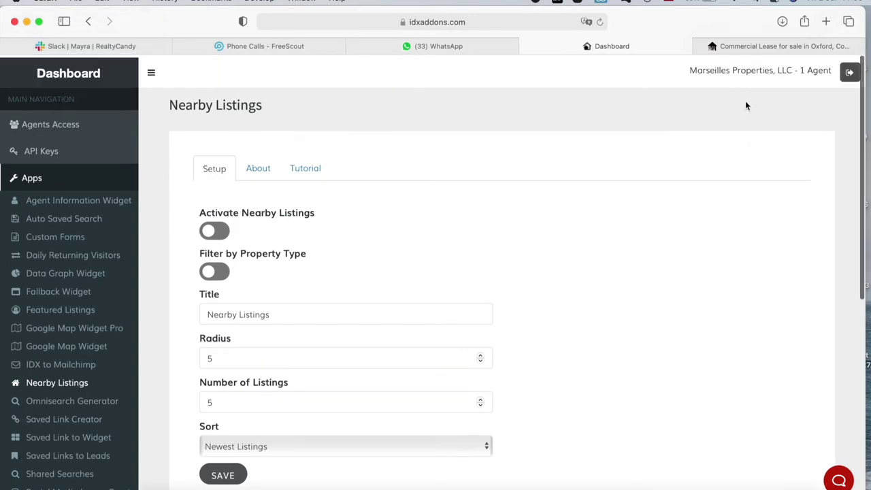
left_click(751, 46)
scroll(701, 136, "up", 5)
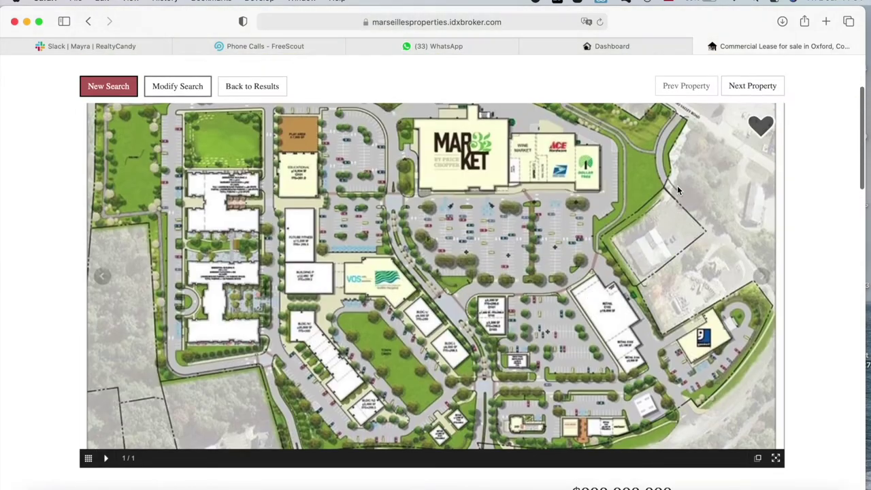
scroll(459, 155, "up", 4)
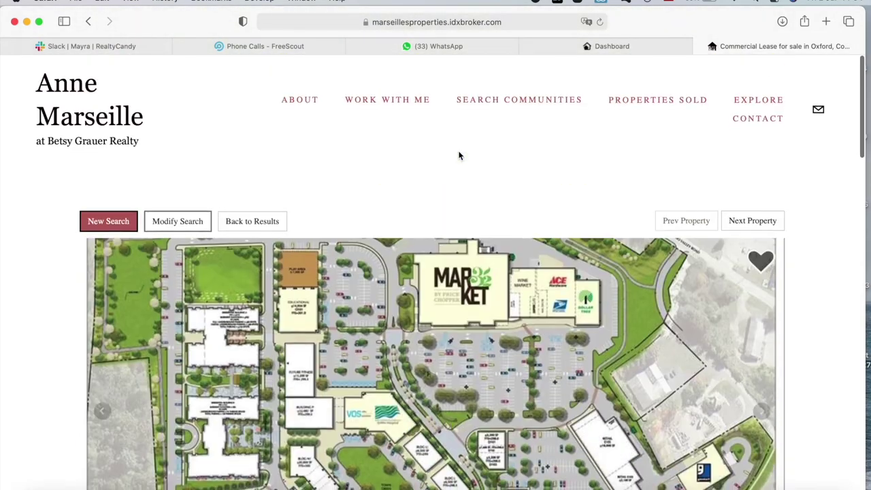
scroll(458, 156, "down", 10)
scroll(416, 112, "down", 15)
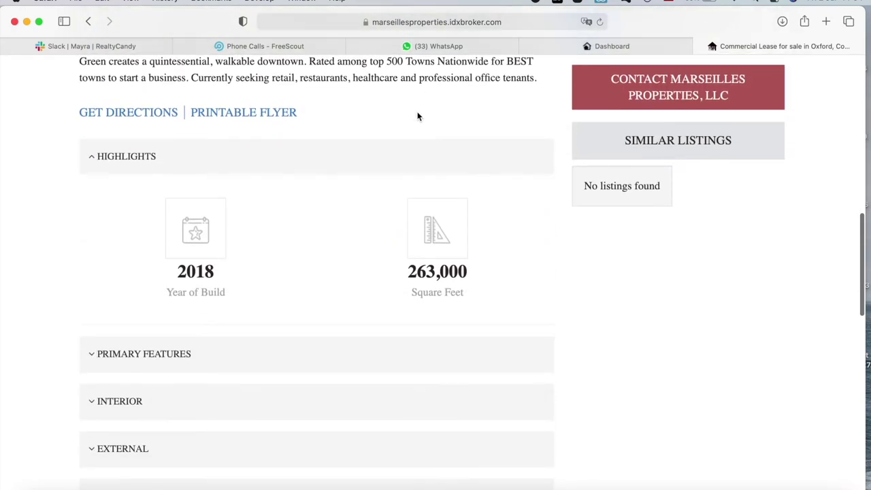
scroll(416, 106, "down", 5)
scroll(414, 275, "up", 3)
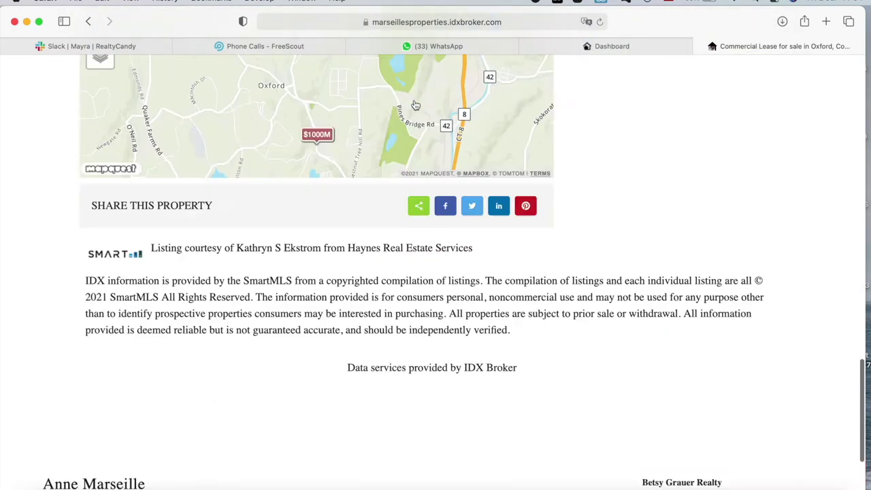
key("ctrl+shift+Tab")
- Enable Nearby Listings with property-type filter, radius 7 and 8 listings, save, and copy the listing URL
left_click(219, 236)
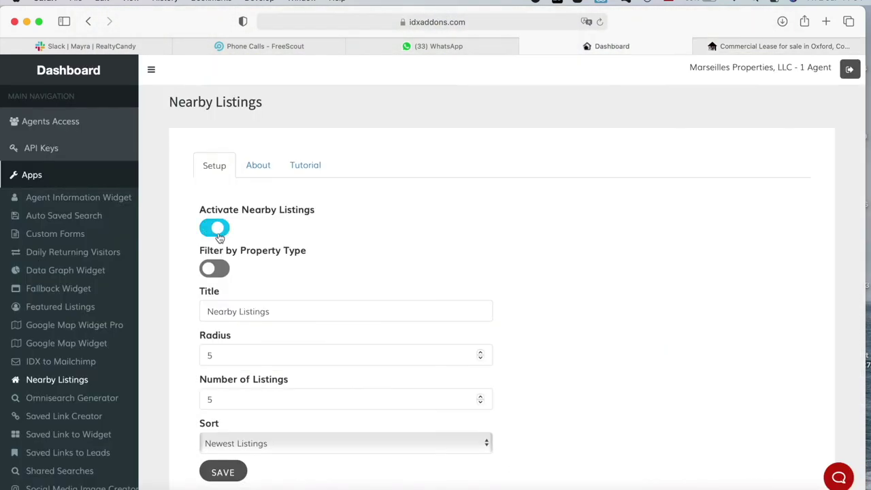
left_click(216, 270)
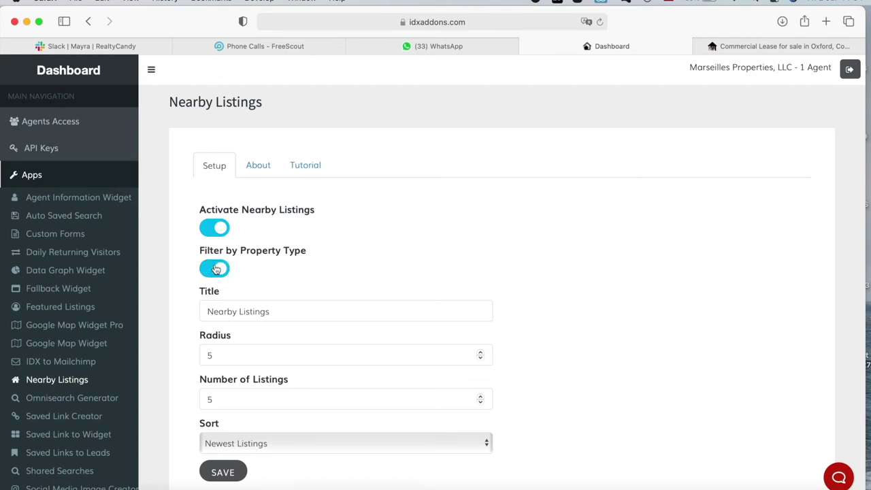
left_click(259, 363)
key("BackSpace")
type("7")
left_click(224, 397)
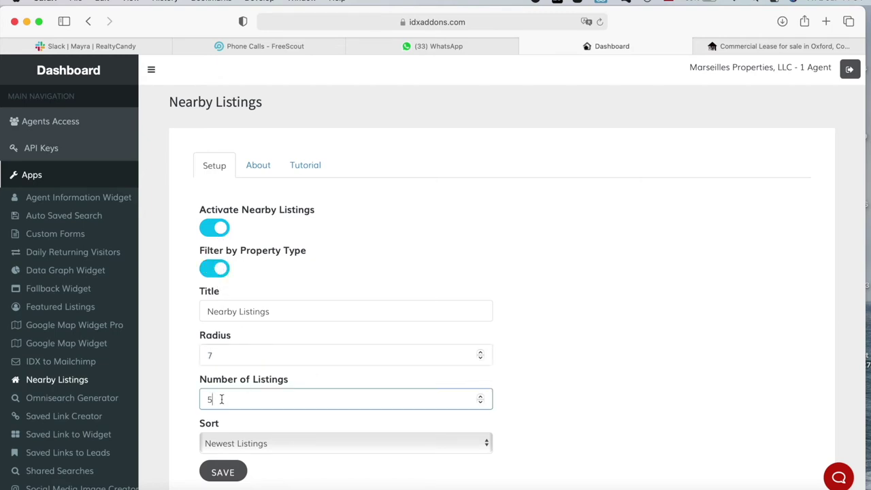
key("BackSpace")
scroll(457, 399, "down", 2)
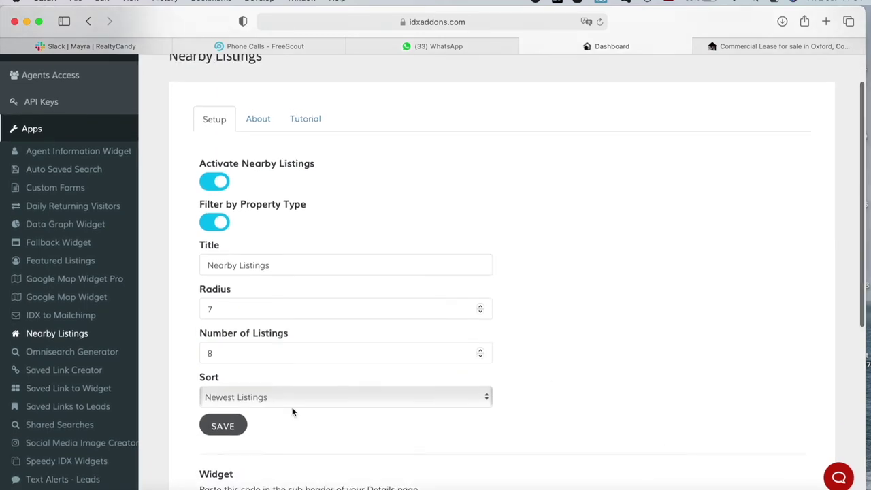
left_click(235, 427)
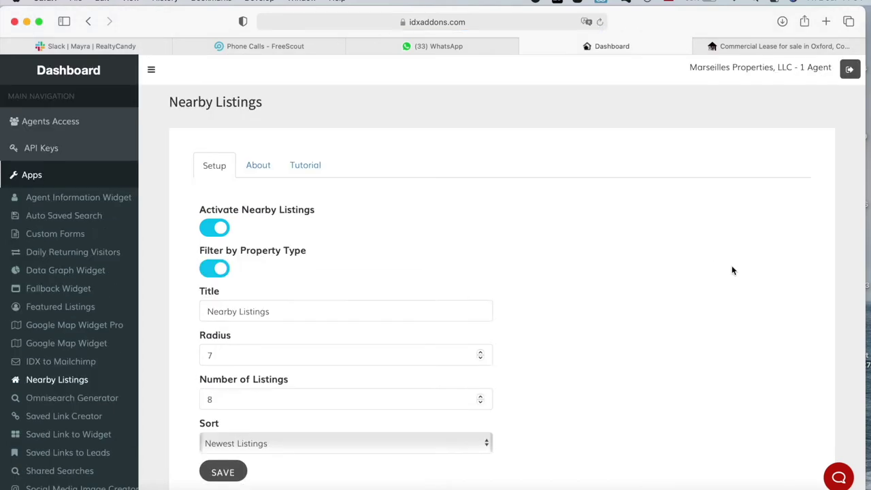
left_click(772, 45)
left_click(523, 28)
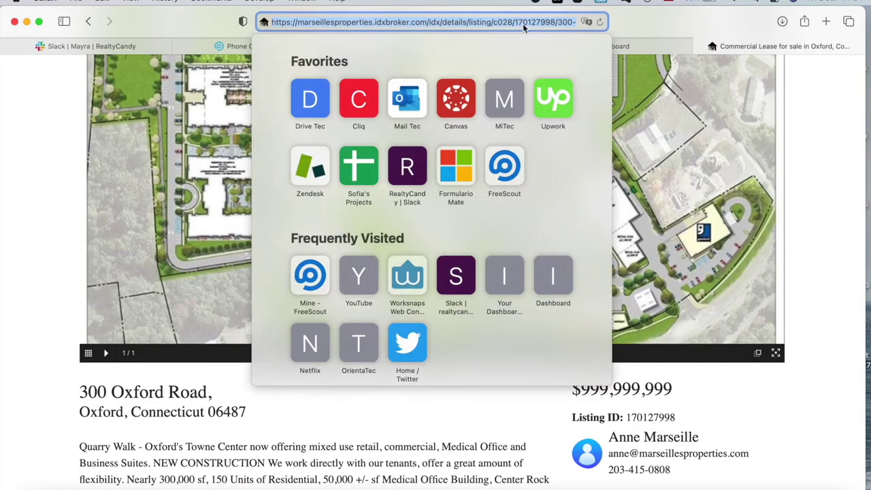
- Load the copied 300 Oxford Road listing URL in a new private browsing window
left_click(76, 1)
left_click(89, 27)
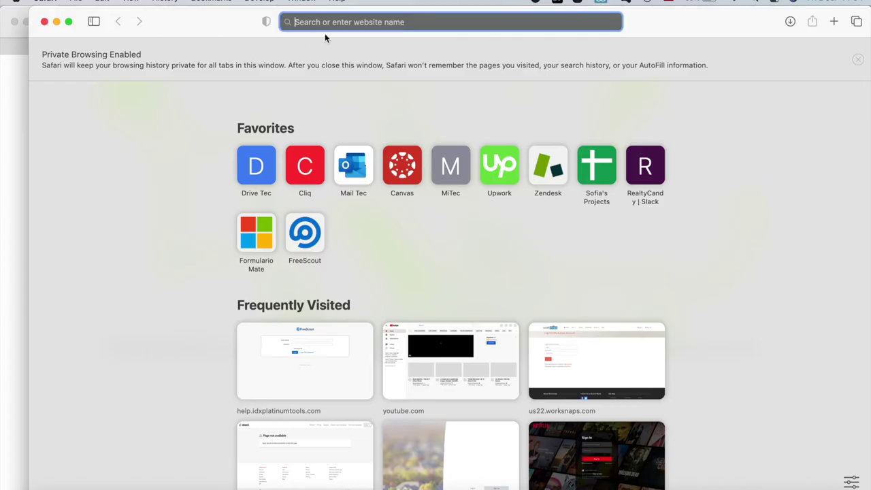
type("https://marseillesproperties.idxbroker.com/idx/details/listing/c028/170127998/300-Oxford-Road-Oxford-CT-06487")
key("Return")
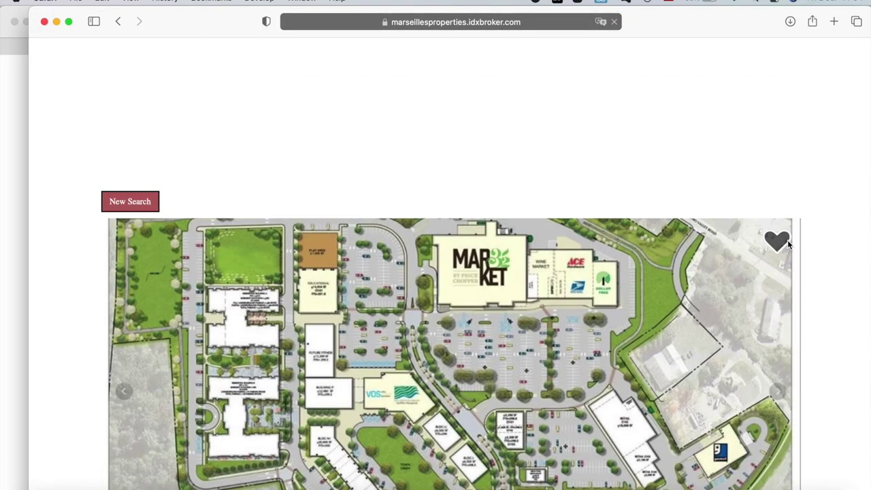
- Scroll down to the Nearby Listings section and open the 325 Main Street listing
scroll(787, 243, "down", 15)
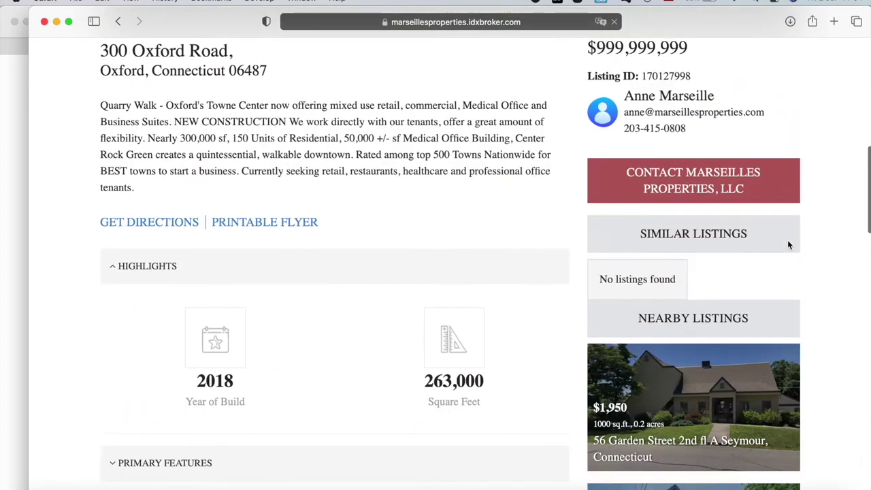
scroll(532, 200, "down", 4)
scroll(531, 202, "up", 4)
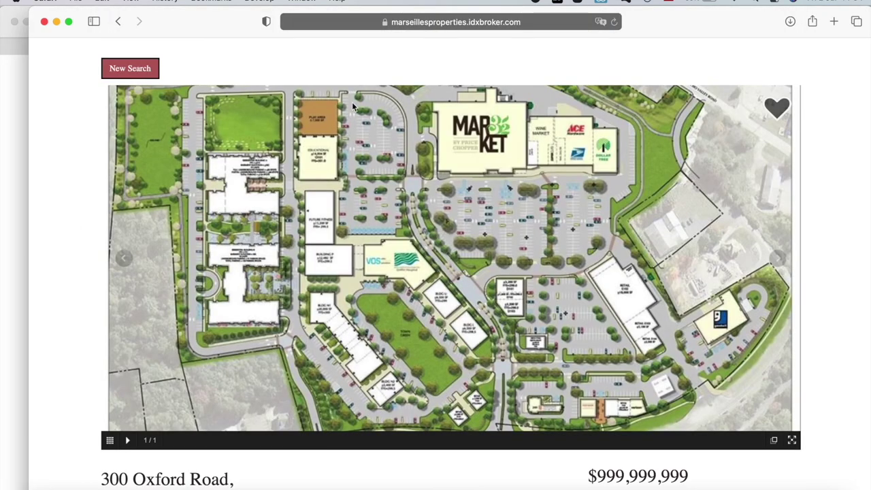
scroll(550, 296, "down", 10)
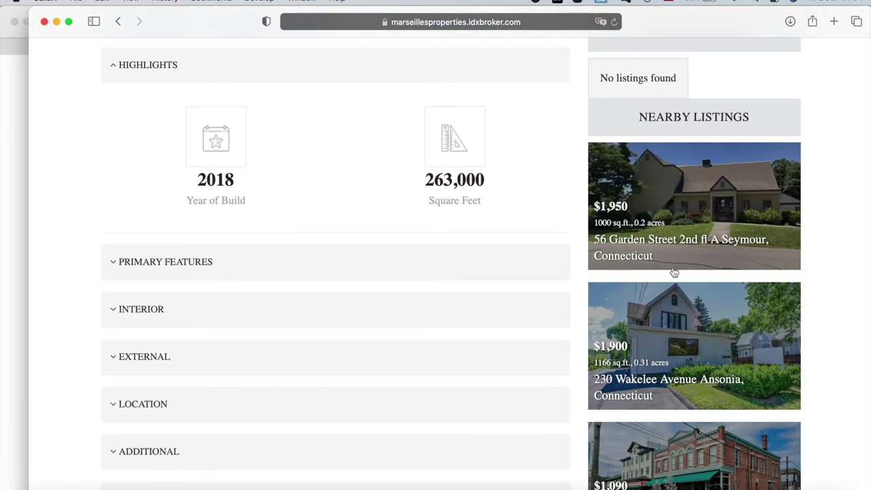
scroll(680, 286, "down", 6)
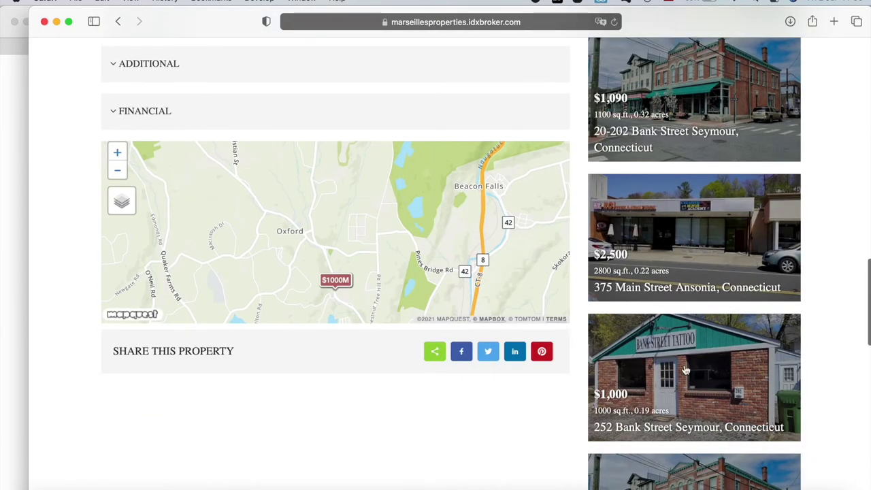
scroll(686, 371, "down", 8)
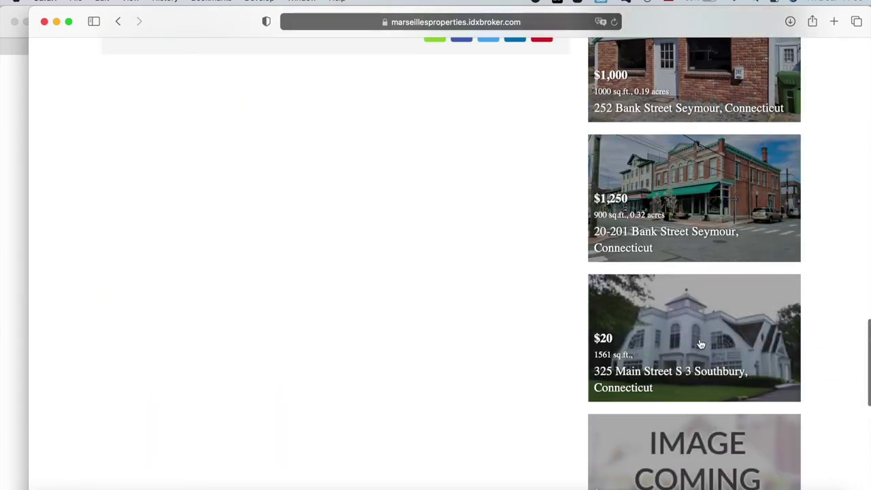
left_click(701, 344)
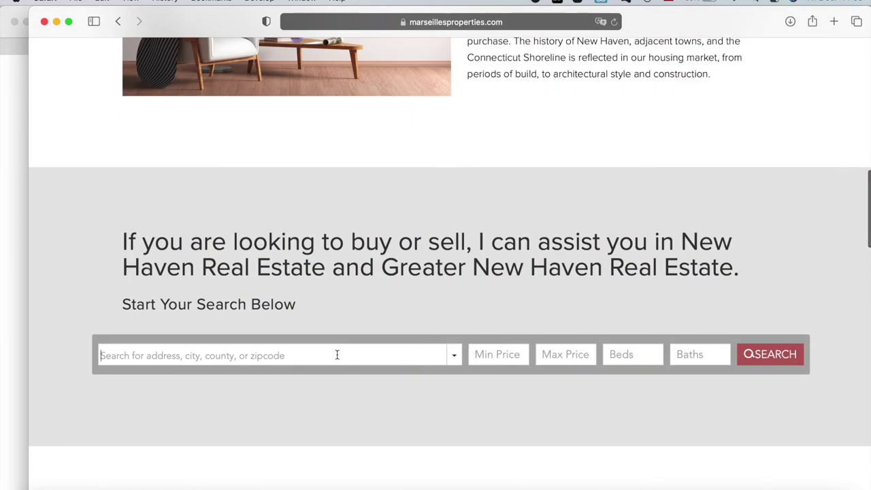
- Search the site for Darien using the 'darie' suggestion and scroll through the results
left_click(336, 354)
type("darie")
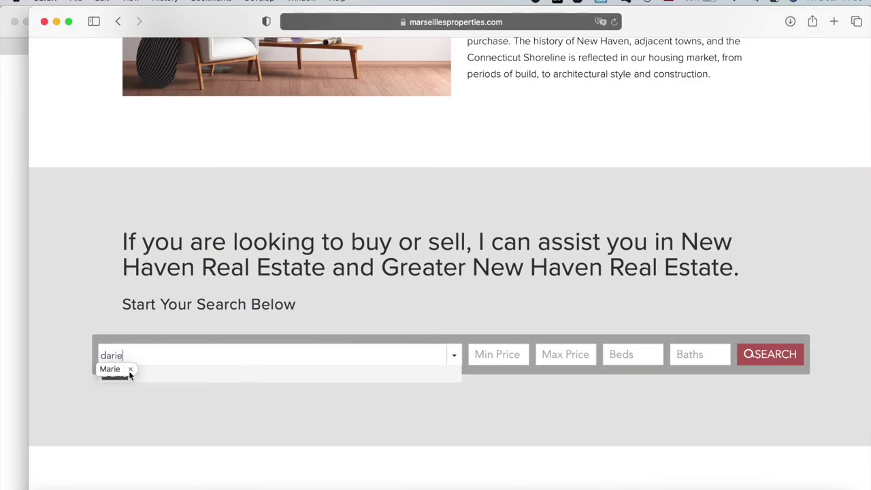
left_click(138, 378)
left_click(795, 363)
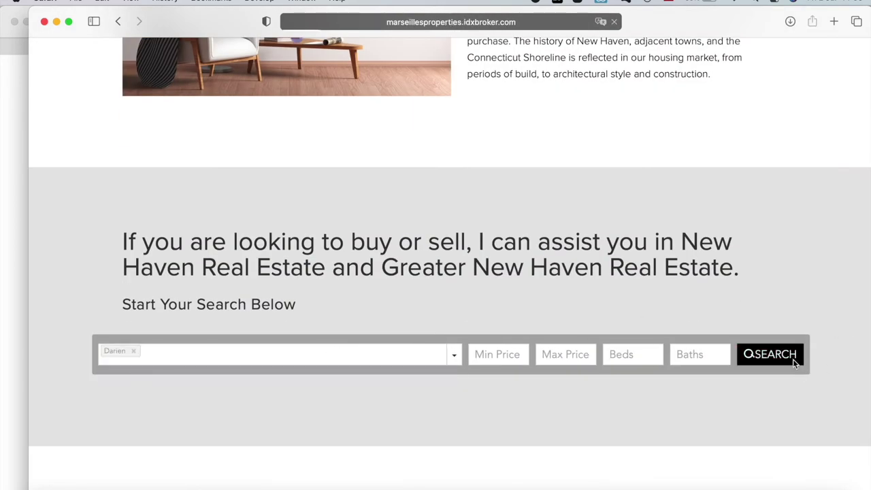
scroll(793, 360, "down", 15)
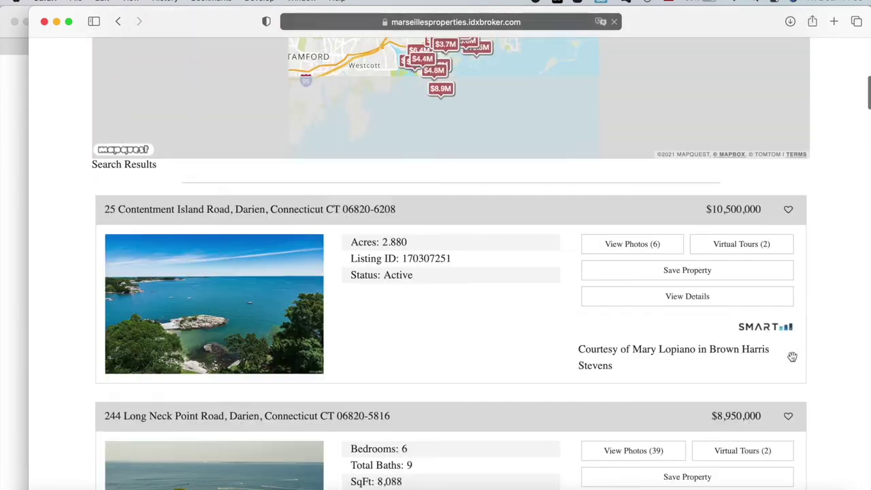
scroll(793, 361, "down", 2)
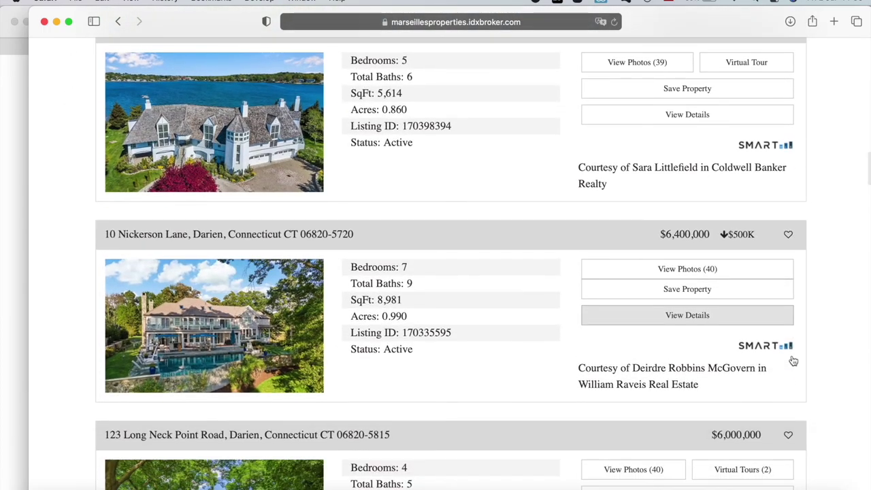
- Open 10 Nickerson Lane ($6,400,000) and scroll past Similar Listings to its Nearby Listings section
left_click(732, 318)
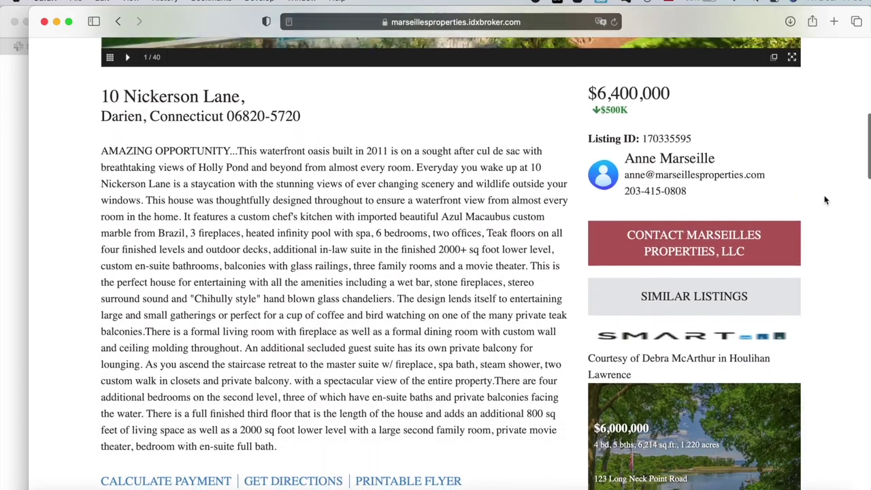
scroll(824, 199, "down", 3)
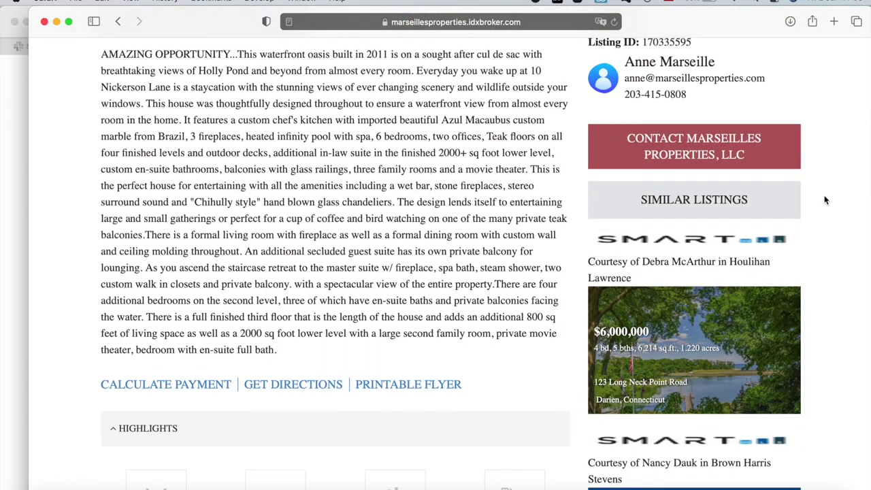
scroll(759, 293, "up", 9)
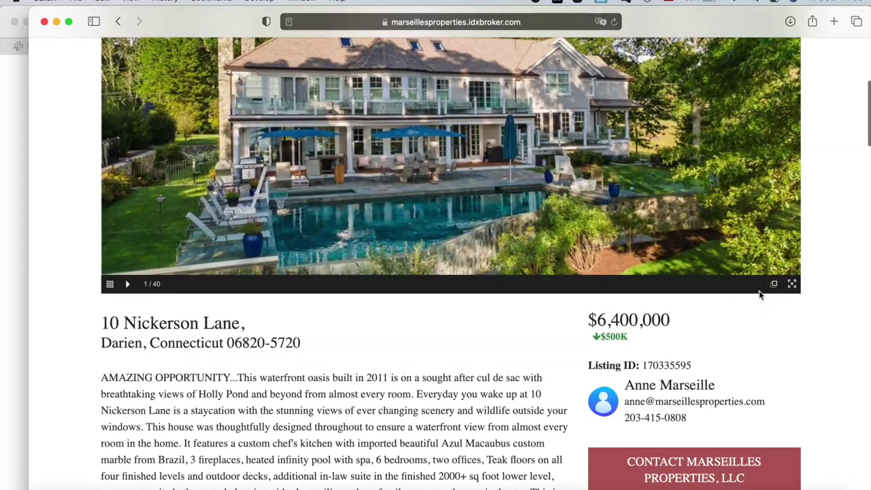
scroll(758, 289, "down", 10)
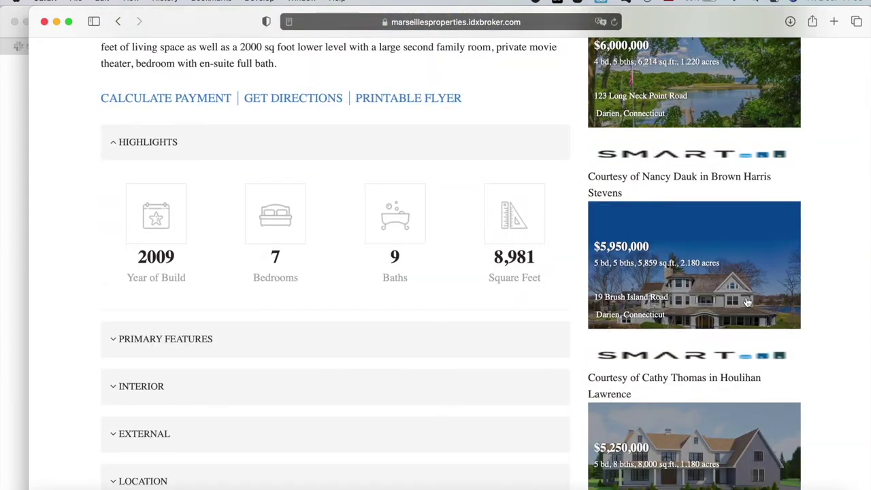
scroll(747, 302, "down", 5)
scroll(747, 302, "down", 12)
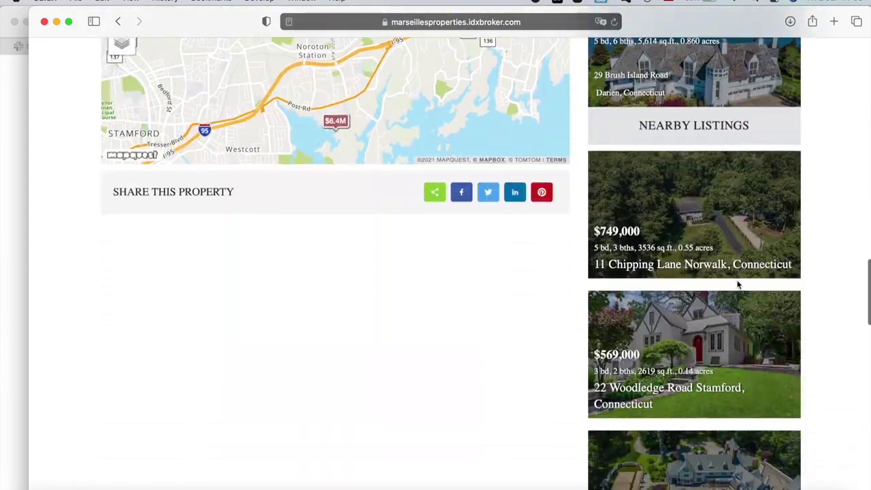
scroll(694, 119, "down", 5)
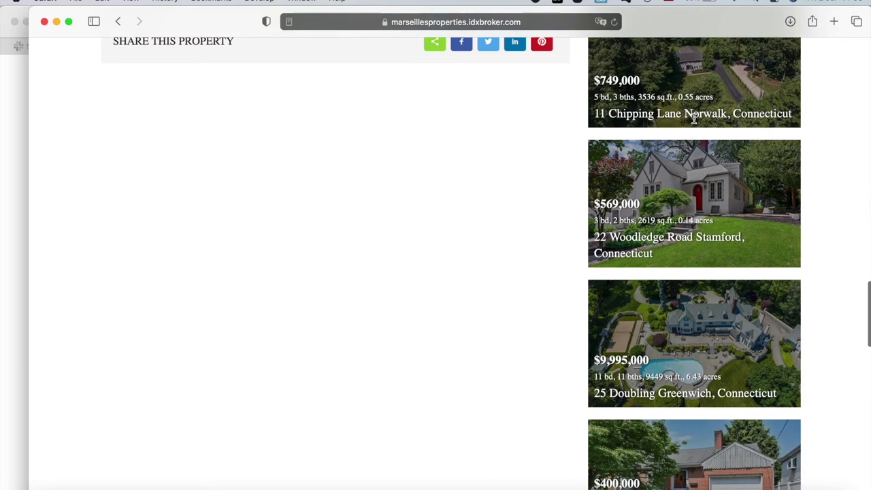
scroll(680, 104, "down", 15)
scroll(688, 372, "down", 15)
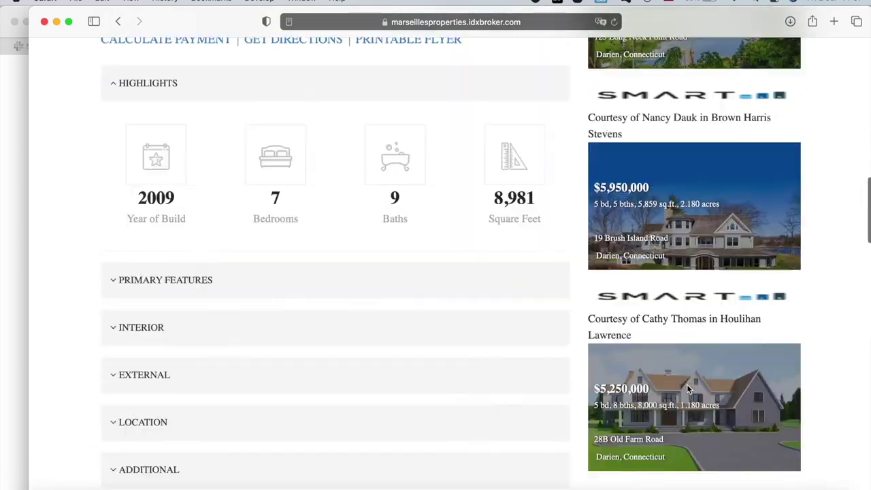
- Open the $5,250,000 similar listing, then return to the Nearby Listings setup showing radius 7 and 8 listings
left_click(686, 388)
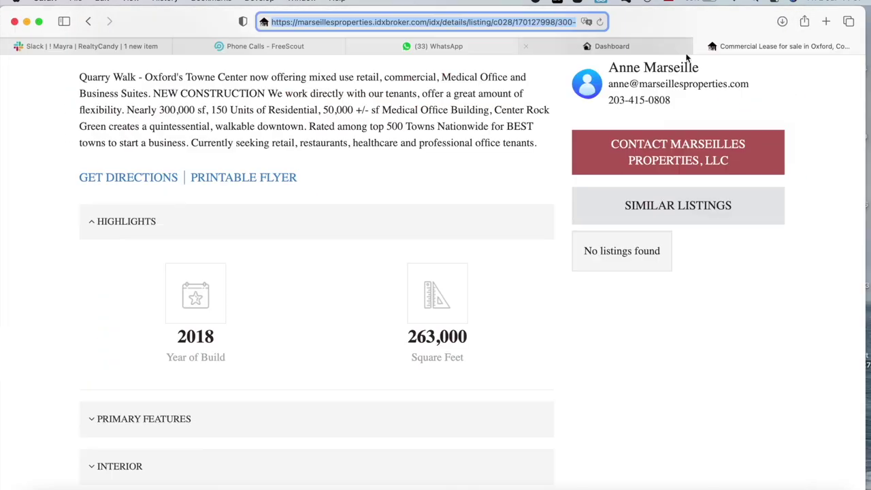
left_click(647, 44)
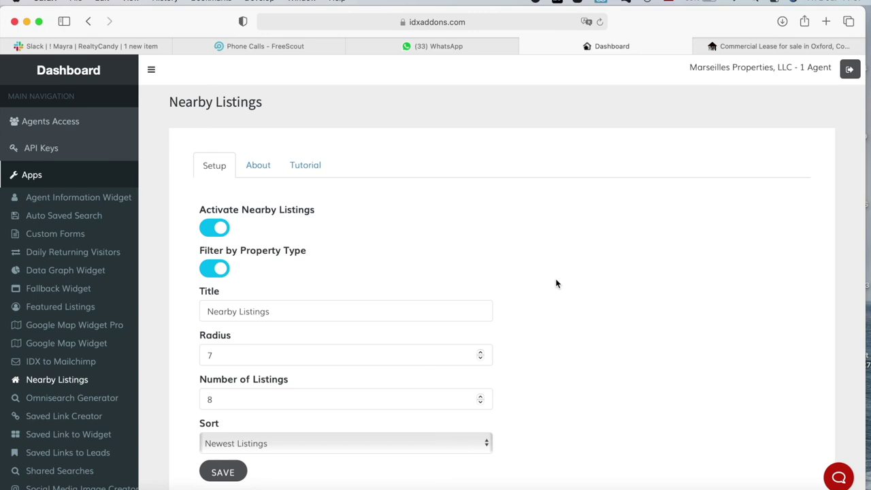
scroll(556, 283, "down", 10)
scroll(556, 279, "up", 8)
scroll(555, 279, "up", 2)
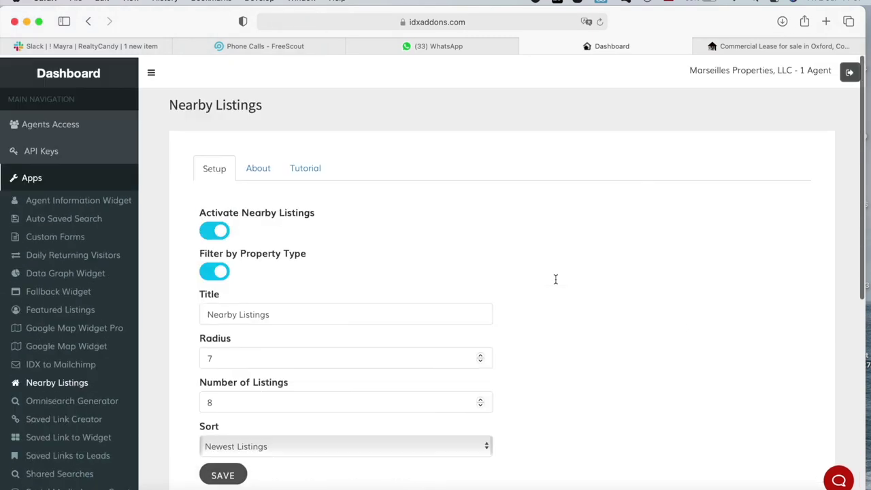